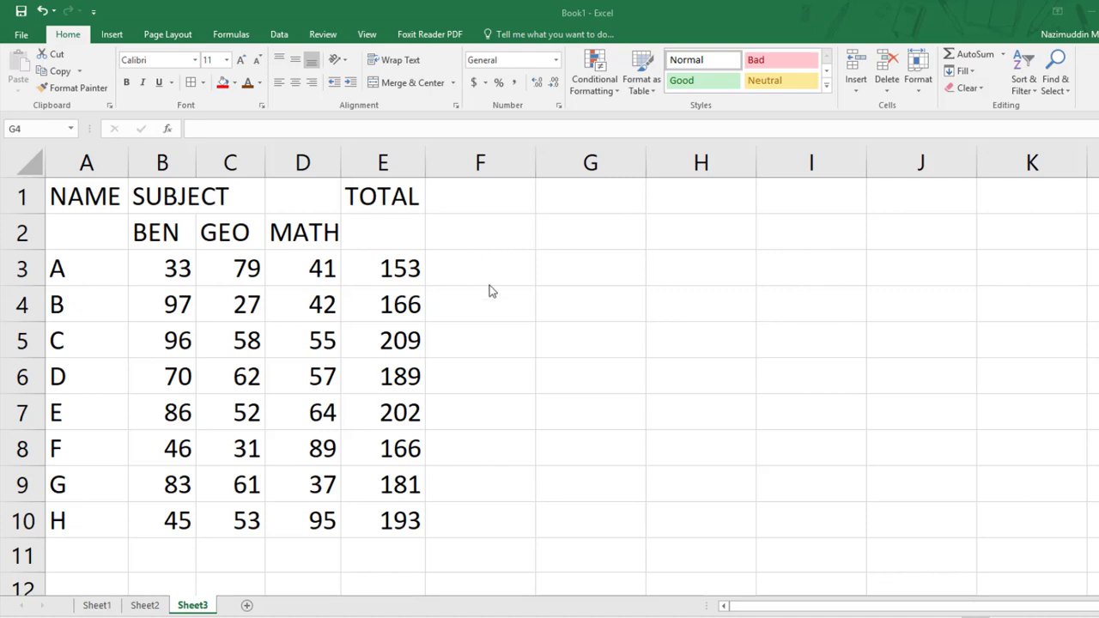
# Step: Look through the Conditional Formatting menu and close it without choosing anything
pyautogui.click(592, 86)
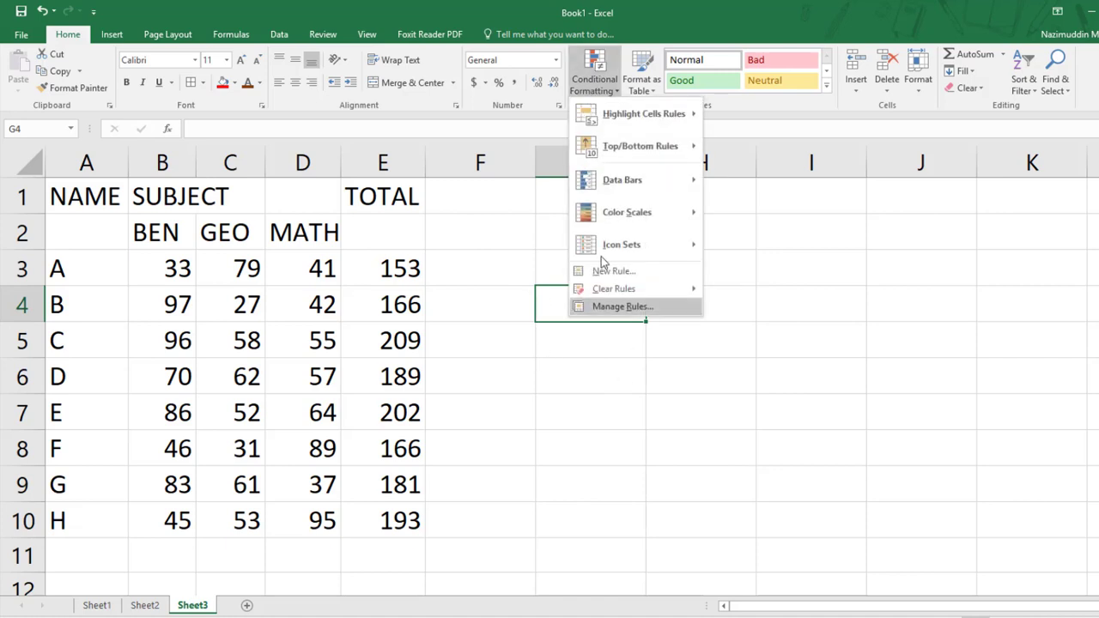
pyautogui.moveTo(614, 219)
pyautogui.click(307, 377)
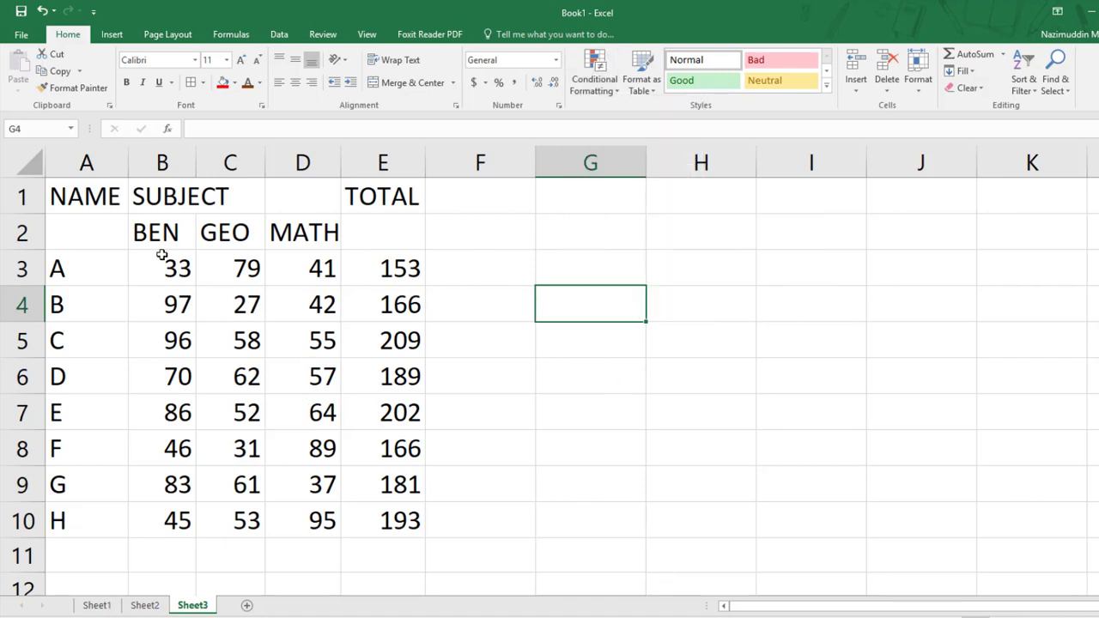
# Step: Select the marks B3:D10 and apply the red-white-blue colour scale
pyautogui.moveTo(168, 268)
pyautogui.mouseDown()
pyautogui.moveTo(266, 489)
pyautogui.moveTo(302, 504)
pyautogui.mouseUp()
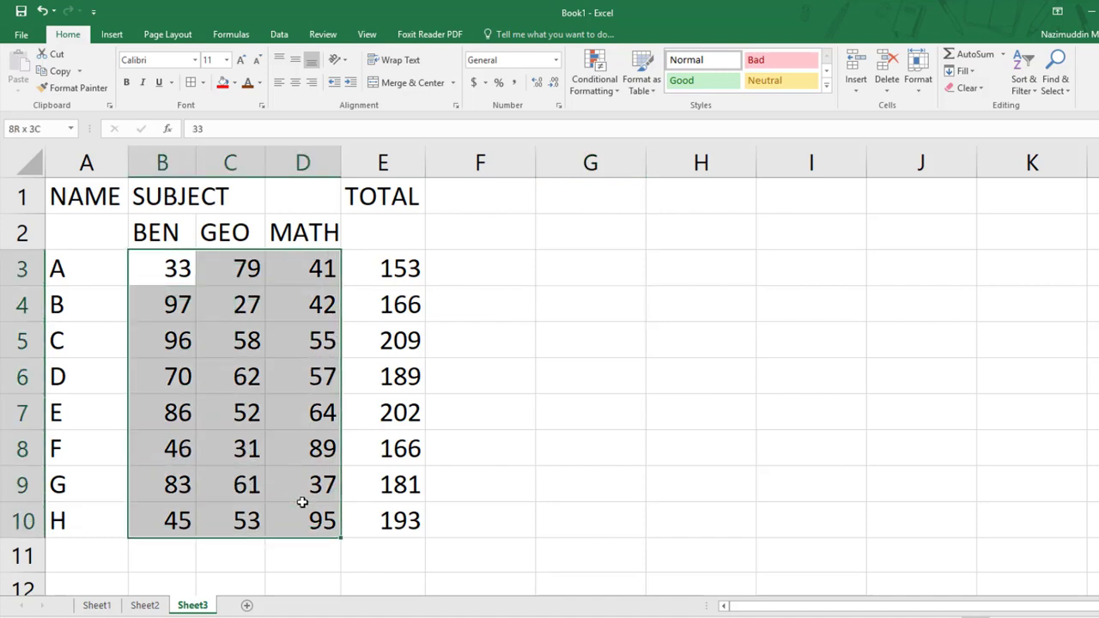
pyautogui.click(592, 82)
pyautogui.moveTo(601, 212)
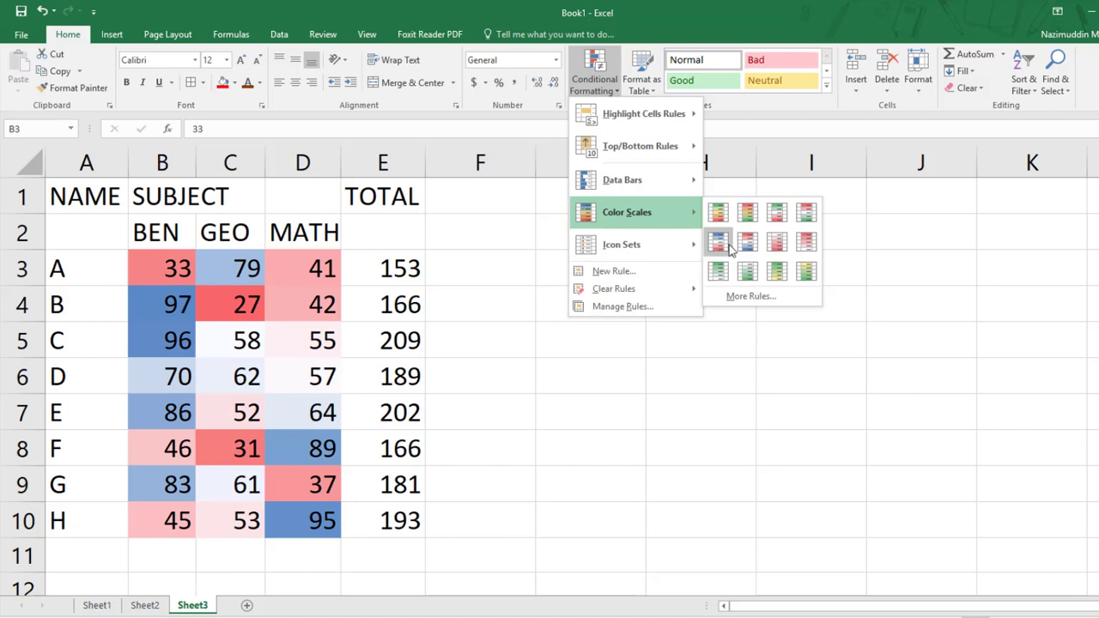
pyautogui.click(718, 242)
pyautogui.click(568, 323)
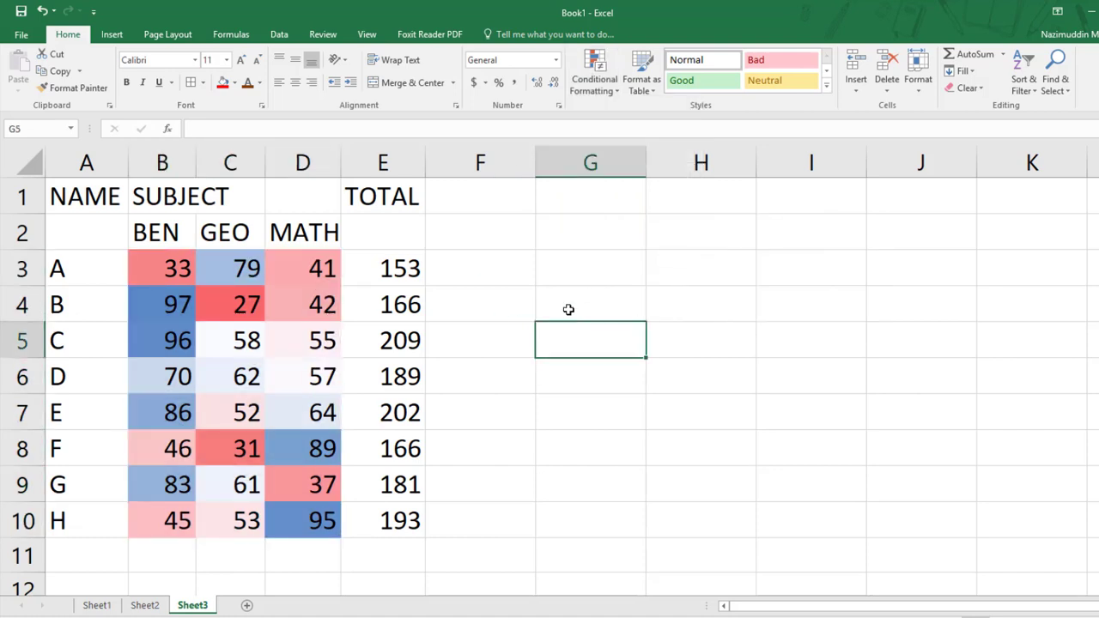
pyautogui.click(578, 167)
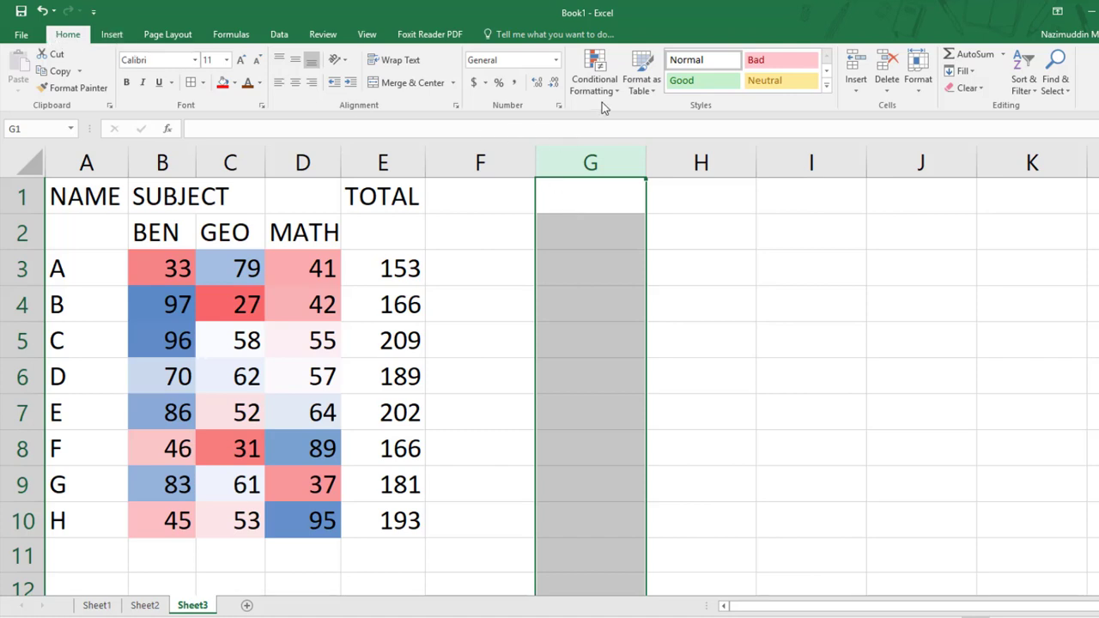
# Step: Select only column G and open its Conditional Formatting menu
pyautogui.click(545, 199)
pyautogui.moveTo(584, 159); pyautogui.dragTo(481, 160)
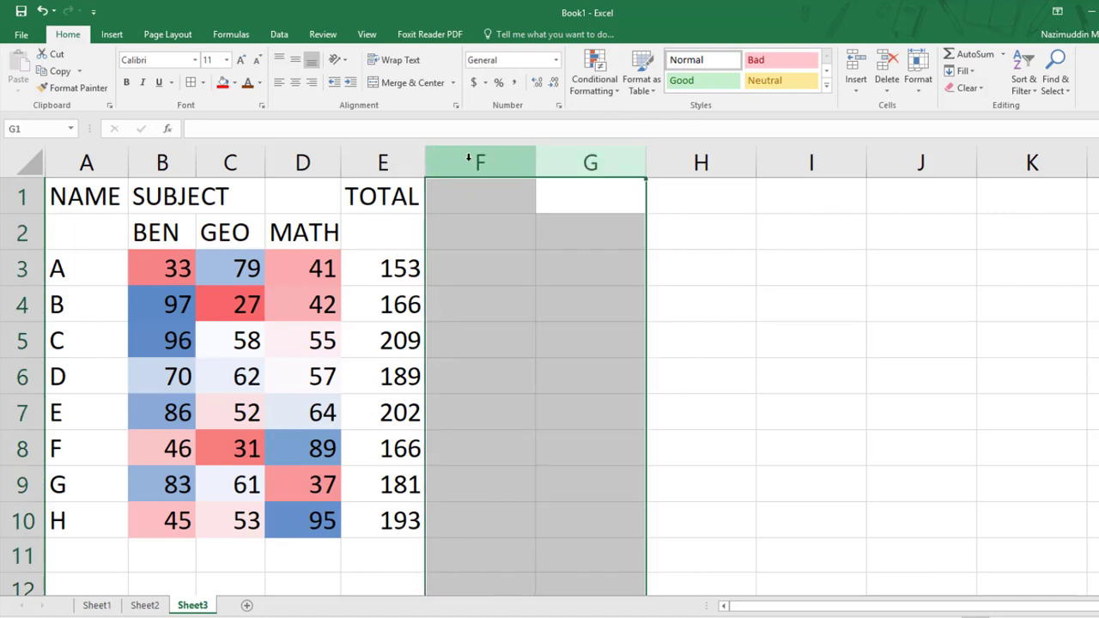
pyautogui.click(615, 162)
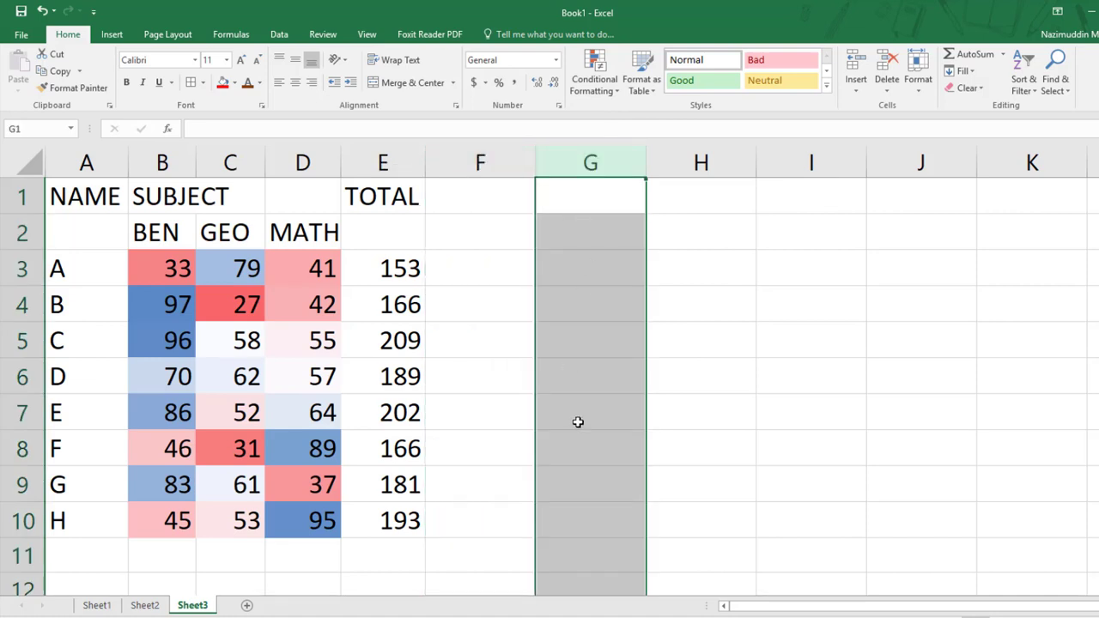
pyautogui.scroll(-6, 581, 420)
pyautogui.scroll(-7, 585, 409)
pyautogui.scroll(-1, 584, 410)
pyautogui.scroll(7, 584, 409)
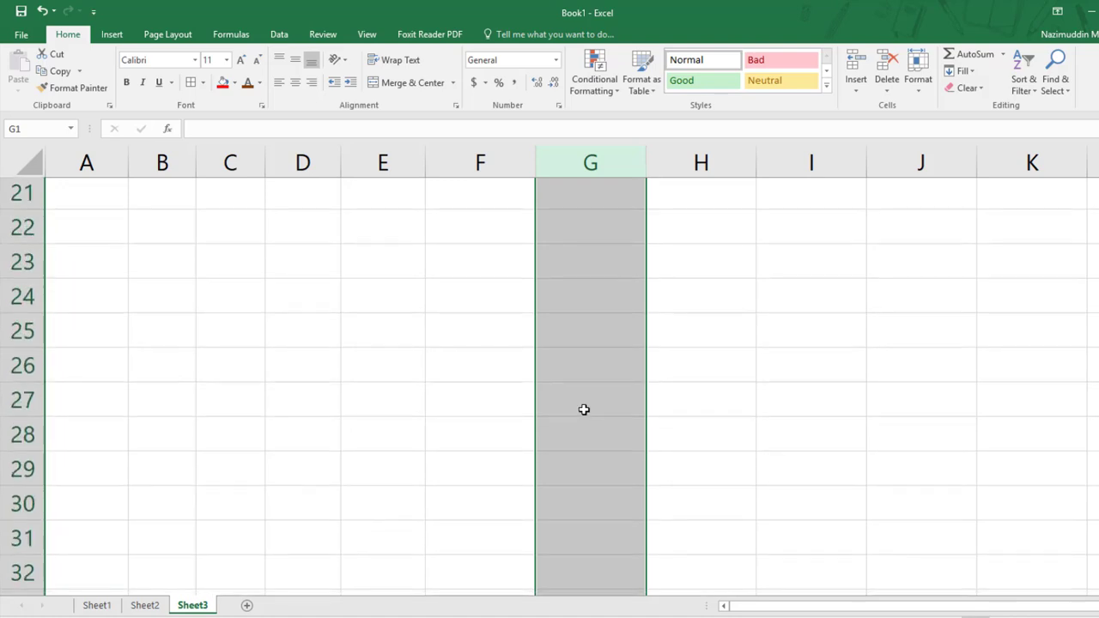
pyautogui.scroll(7, 584, 410)
pyautogui.click(590, 94)
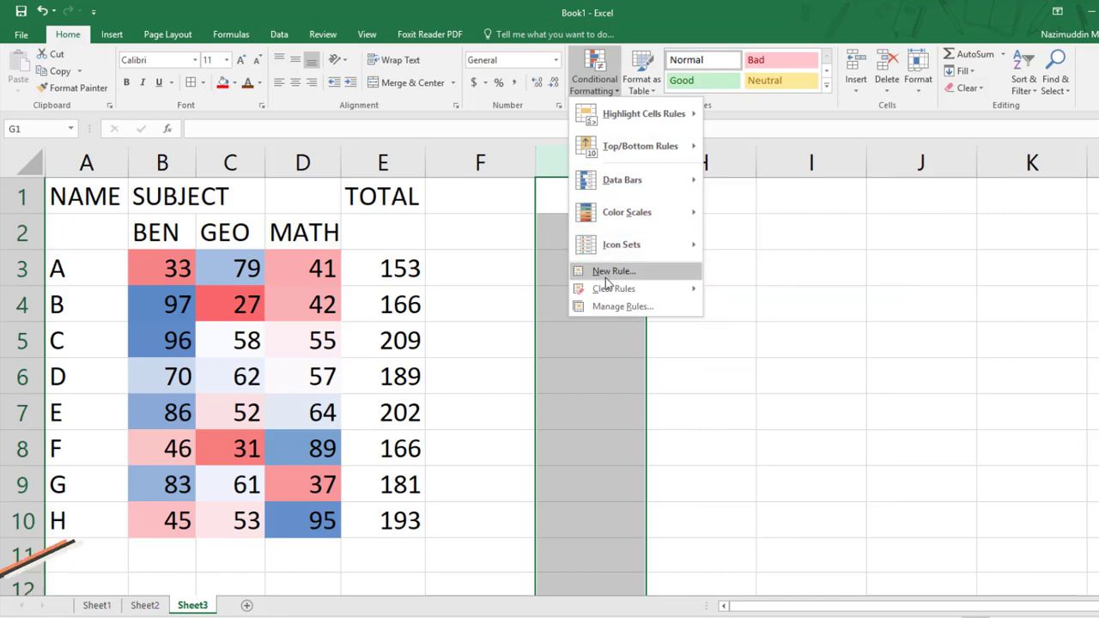
# Step: Start a New Formatting Rule for column G and move the dialog clear of the table
pyautogui.click(593, 77)
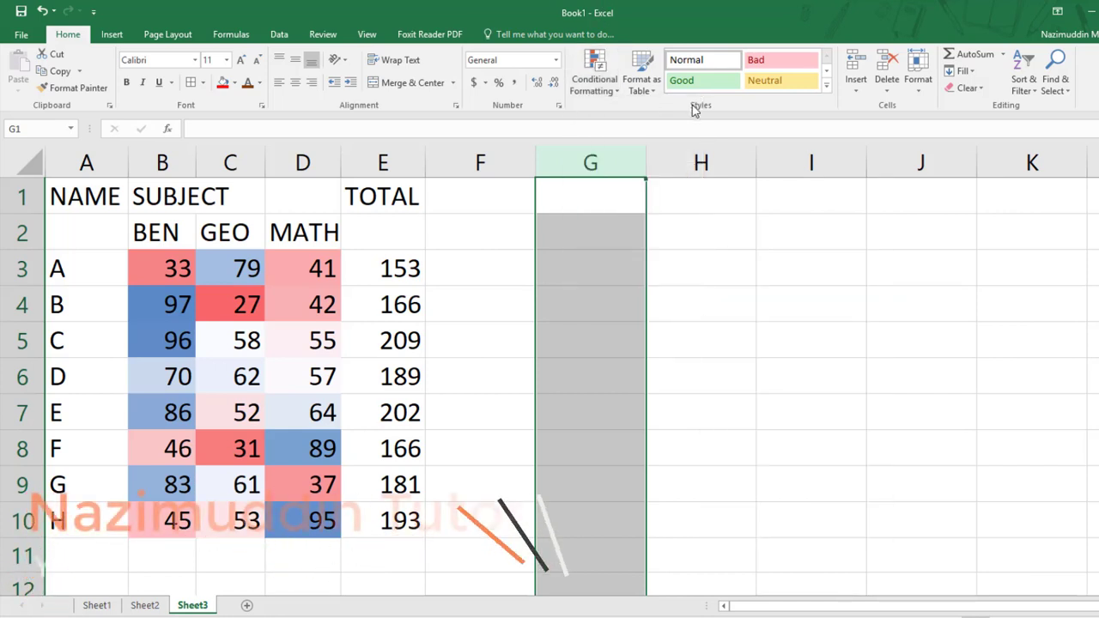
pyautogui.click(583, 96)
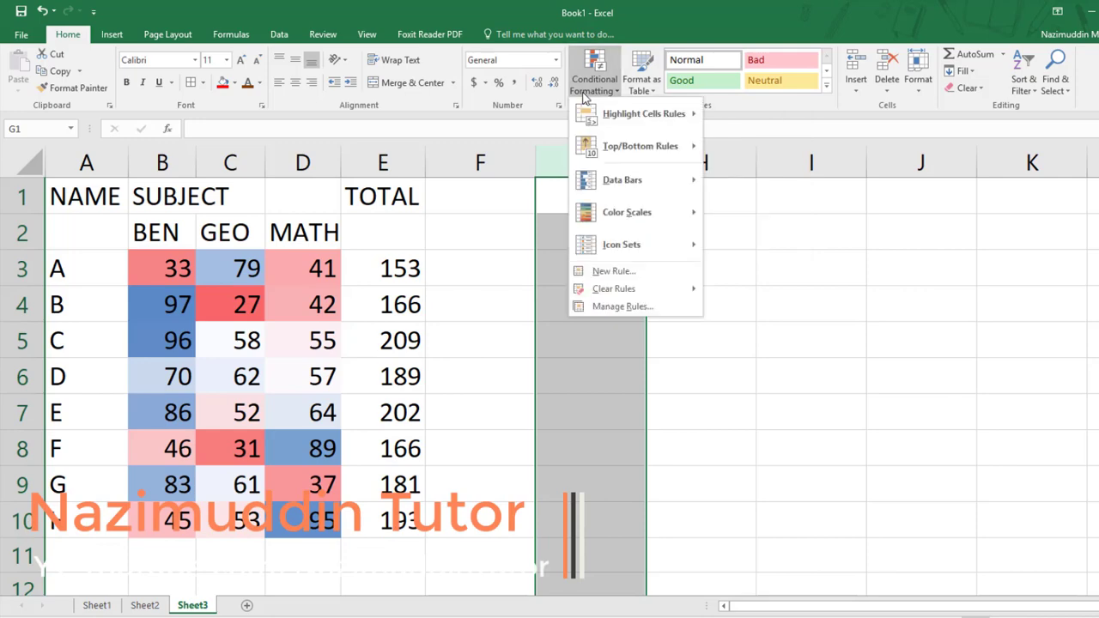
pyautogui.click(600, 273)
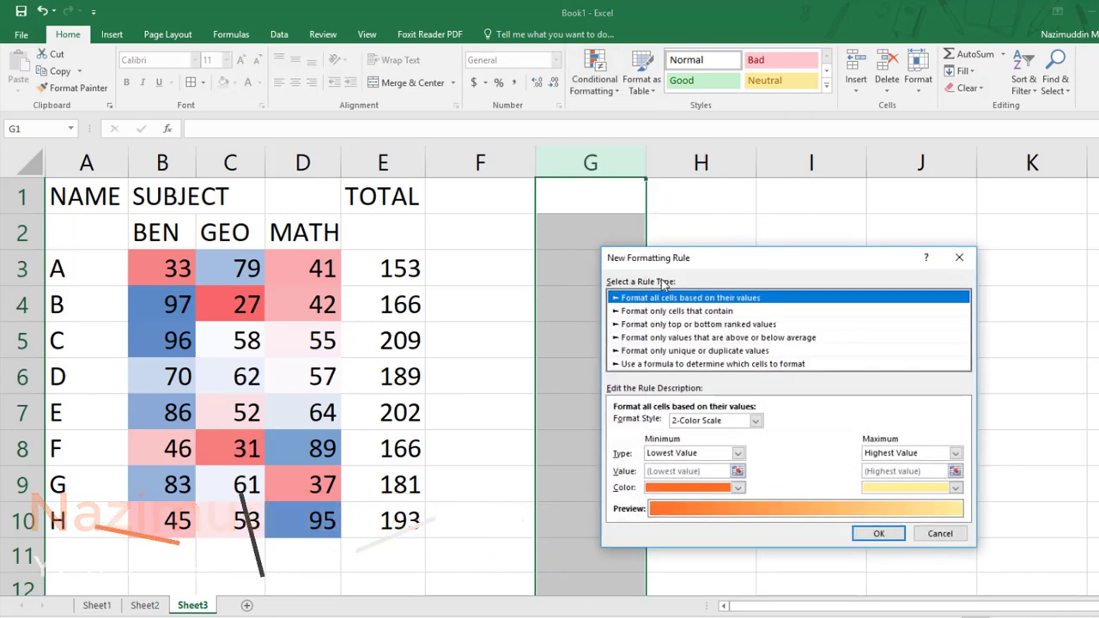
pyautogui.moveTo(675, 267)
pyautogui.mouseDown()
pyautogui.moveTo(813, 126)
pyautogui.moveTo(799, 125)
pyautogui.mouseUp()
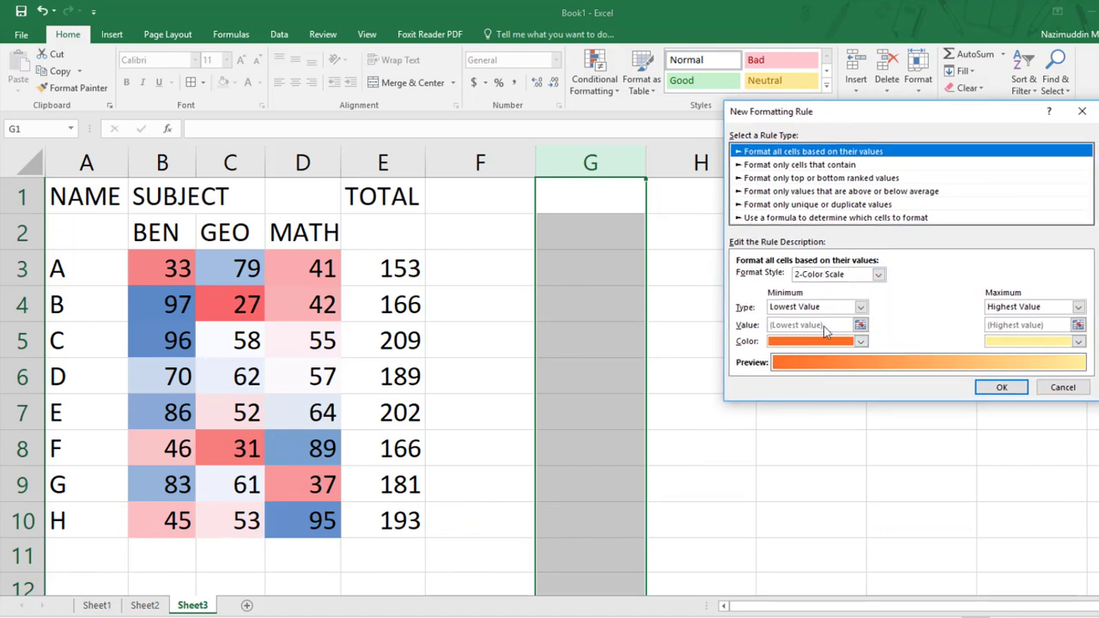
# Step: Set the rule's Format Style to 3-Color Scale
pyautogui.click(824, 274)
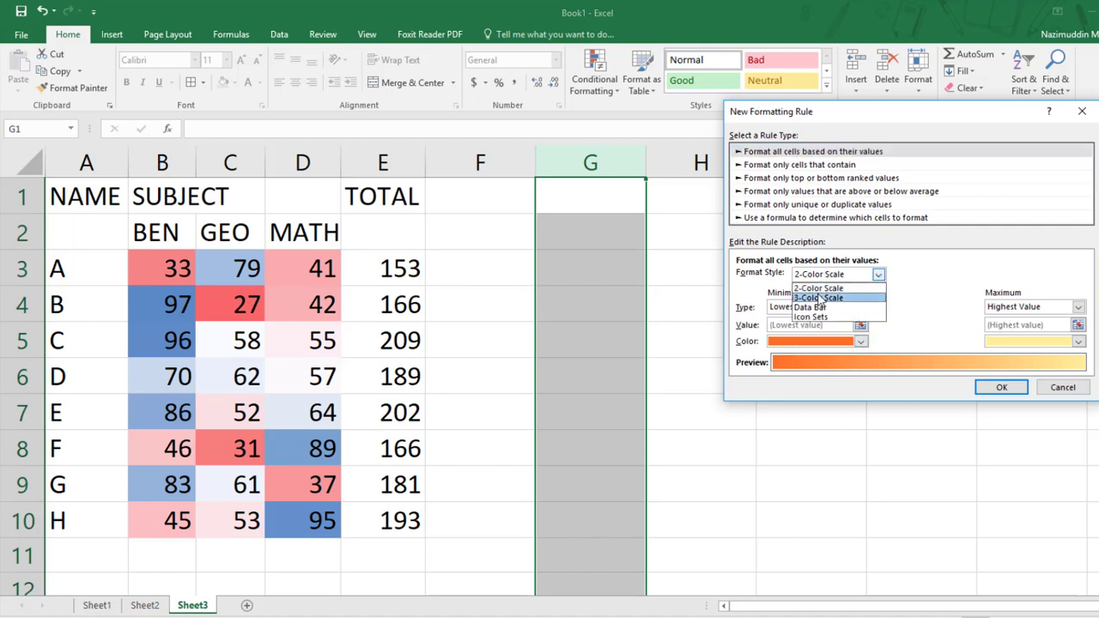
pyautogui.click(810, 309)
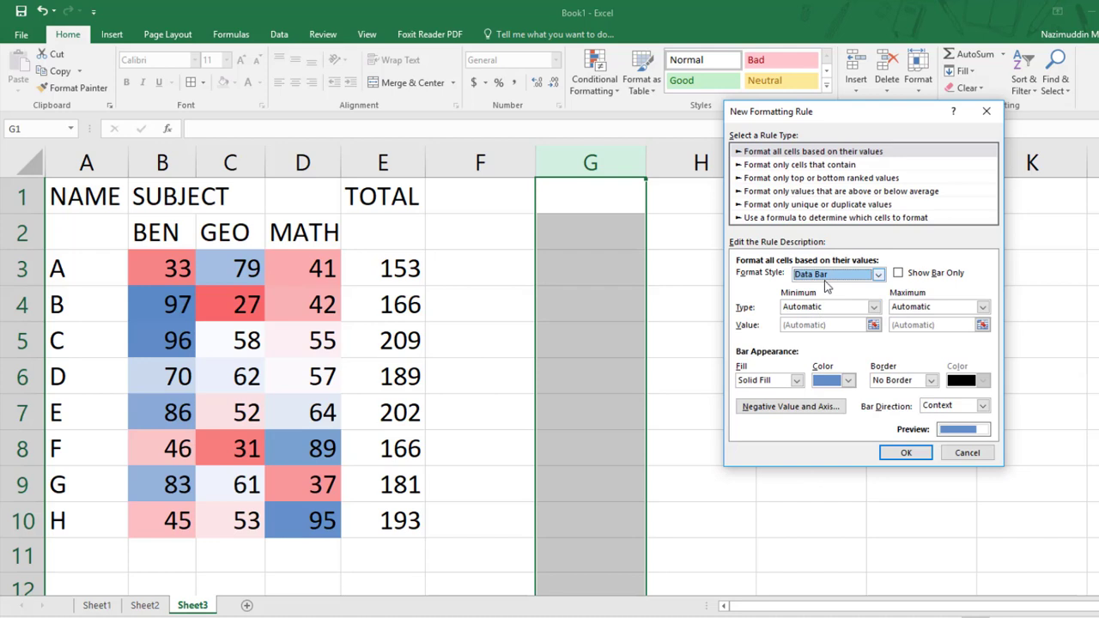
pyautogui.click(830, 274)
pyautogui.click(817, 298)
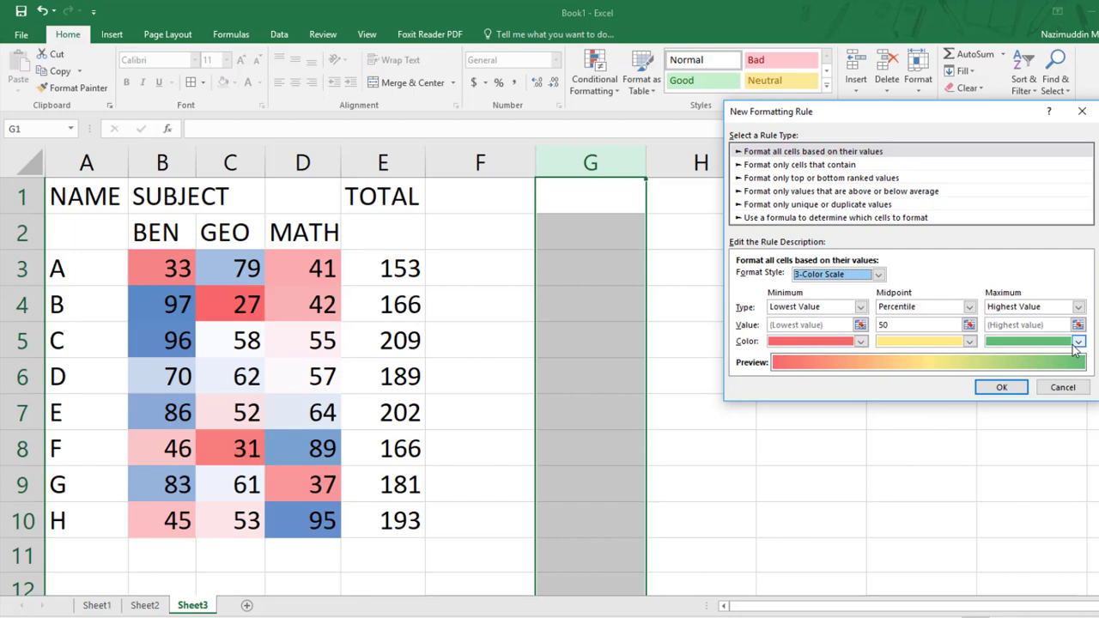
# Step: Change the Minimum, Midpoint and Maximum types all to Number
pyautogui.click(820, 308)
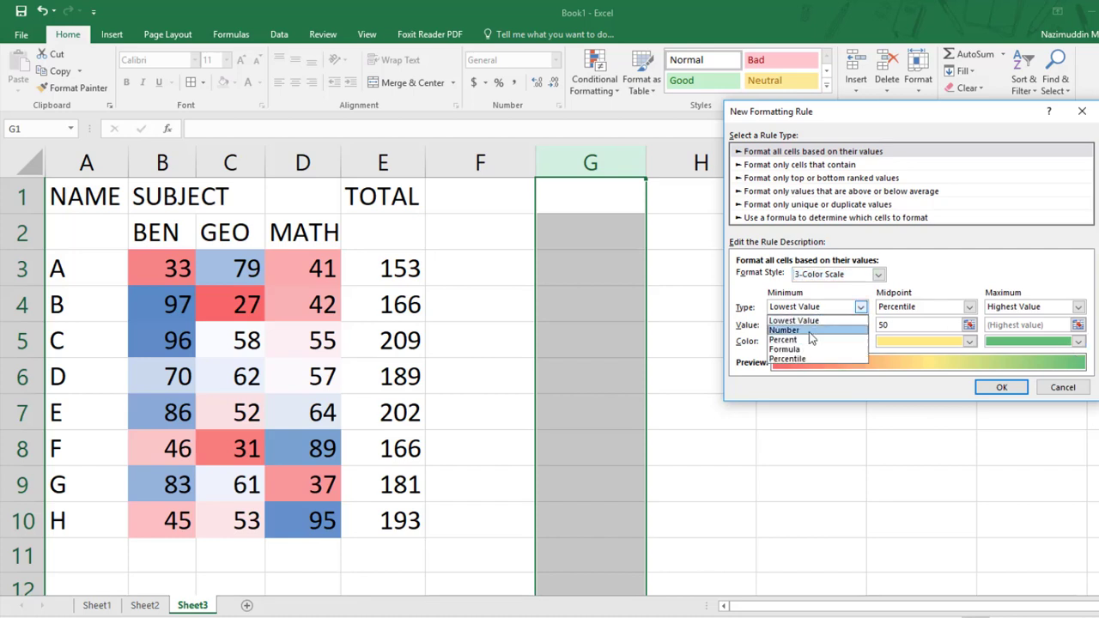
pyautogui.click(783, 329)
pyautogui.click(910, 309)
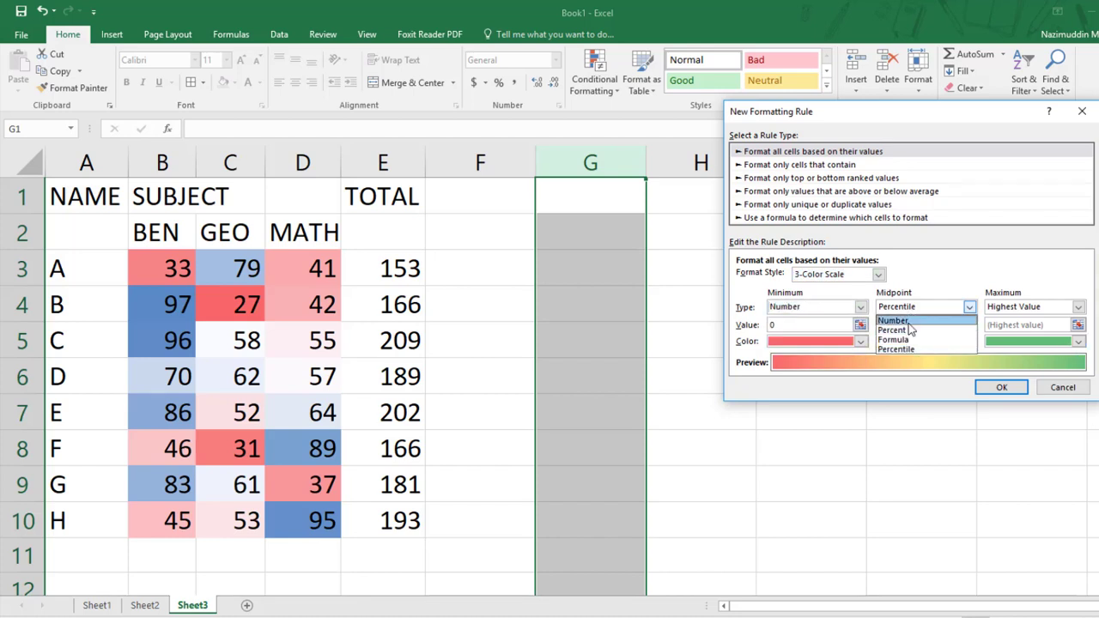
pyautogui.click(906, 321)
pyautogui.click(1029, 309)
pyautogui.click(1003, 330)
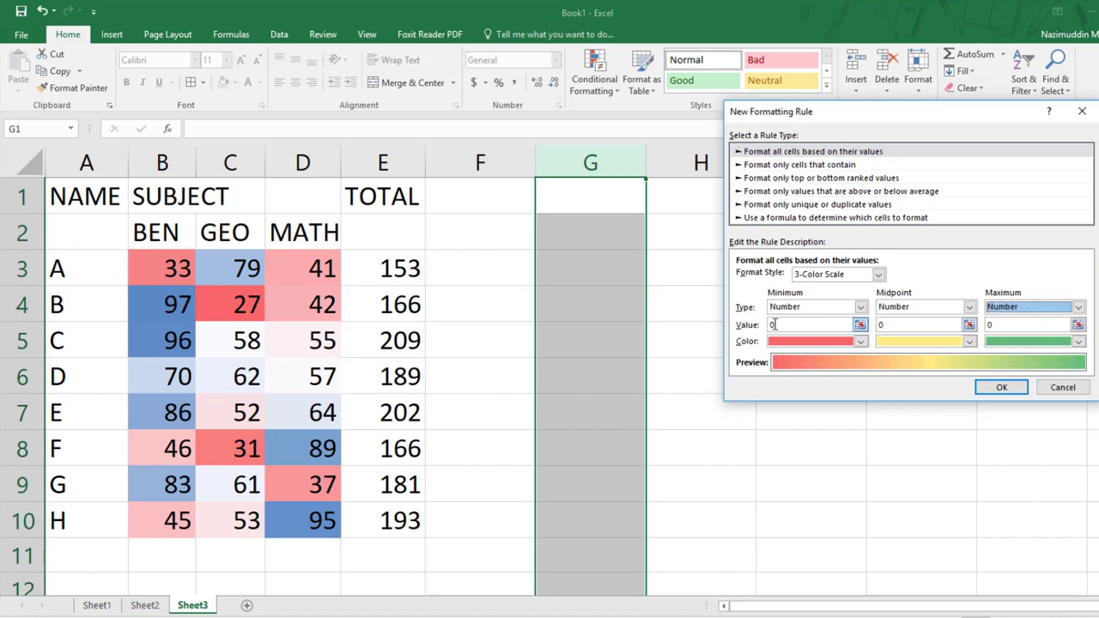
# Step: Set the minimum to 100 in red and the midpoint to 500 in purple
pyautogui.click(772, 324)
pyautogui.write('10')
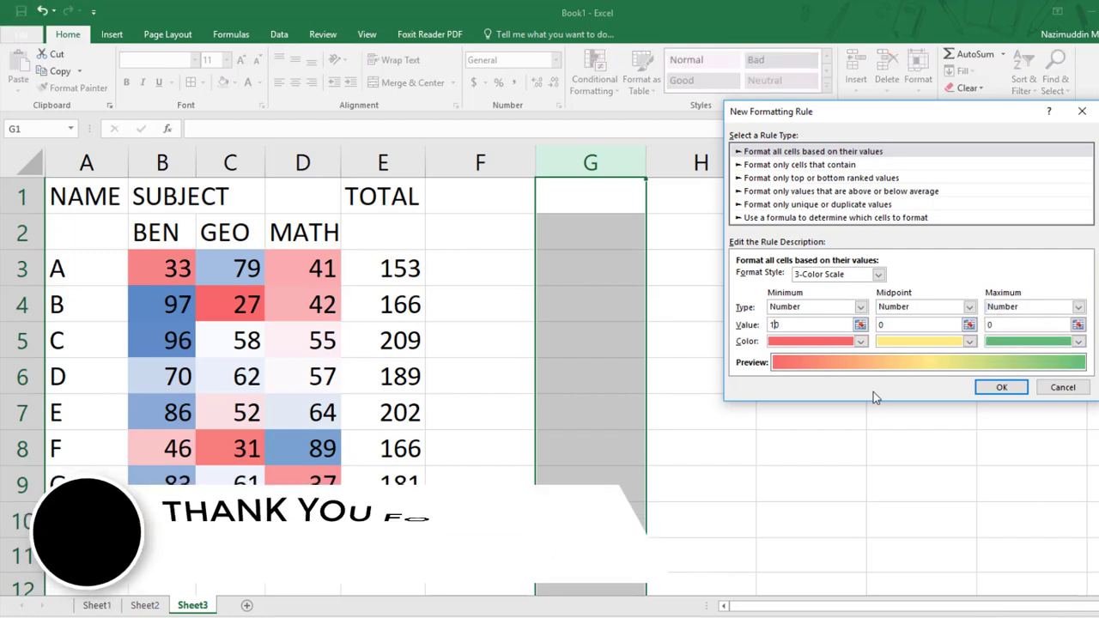
pyautogui.write('0')
pyautogui.click(860, 340)
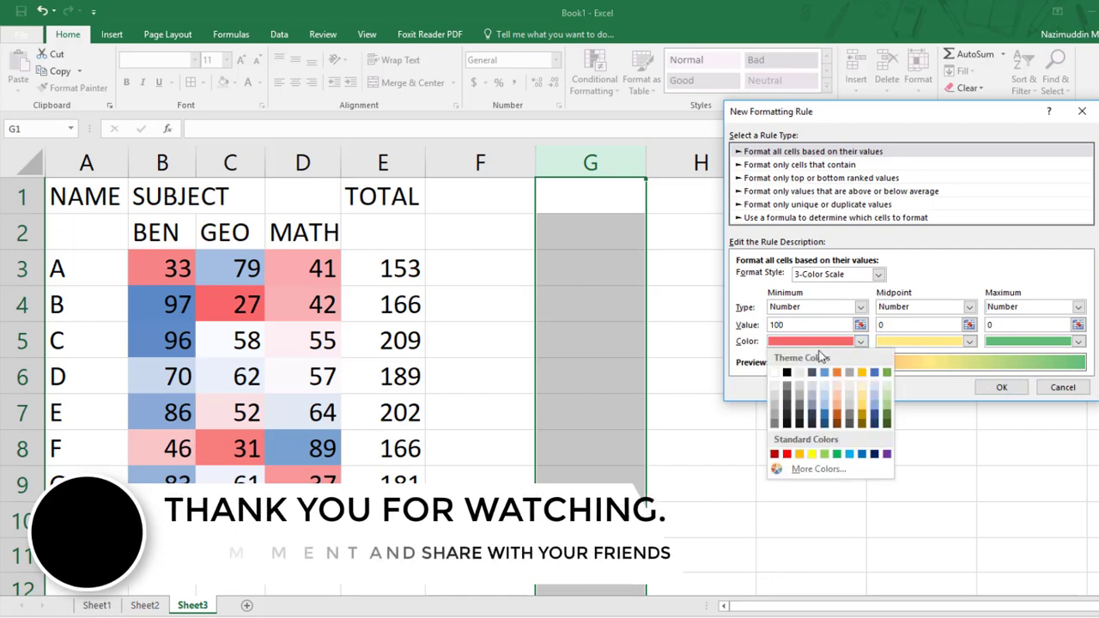
pyautogui.click(786, 455)
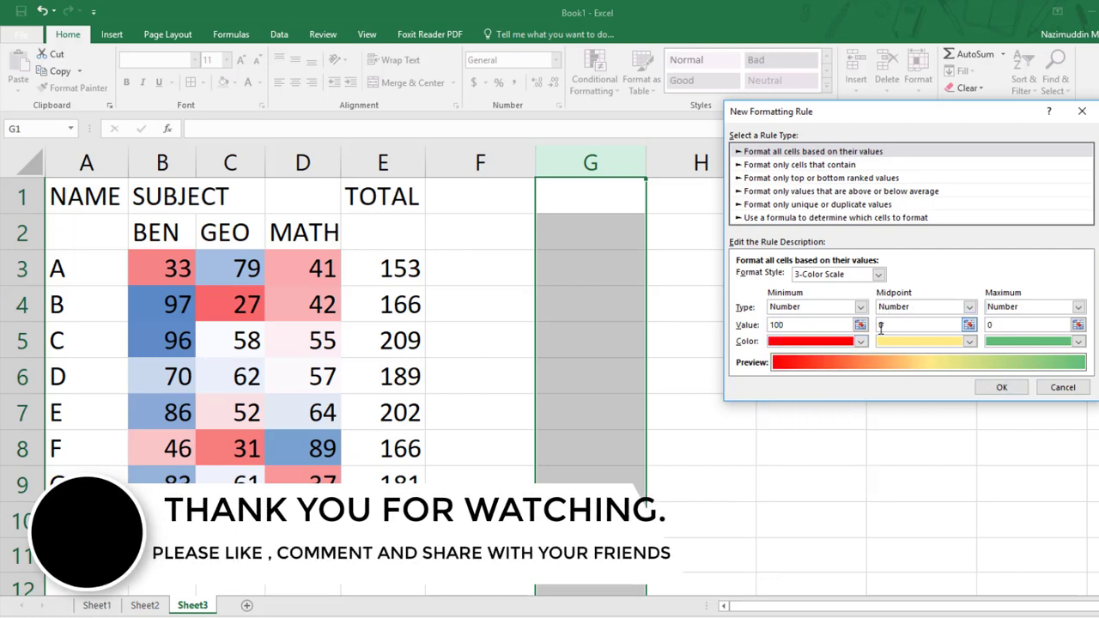
pyautogui.click(882, 324)
pyautogui.write('00')
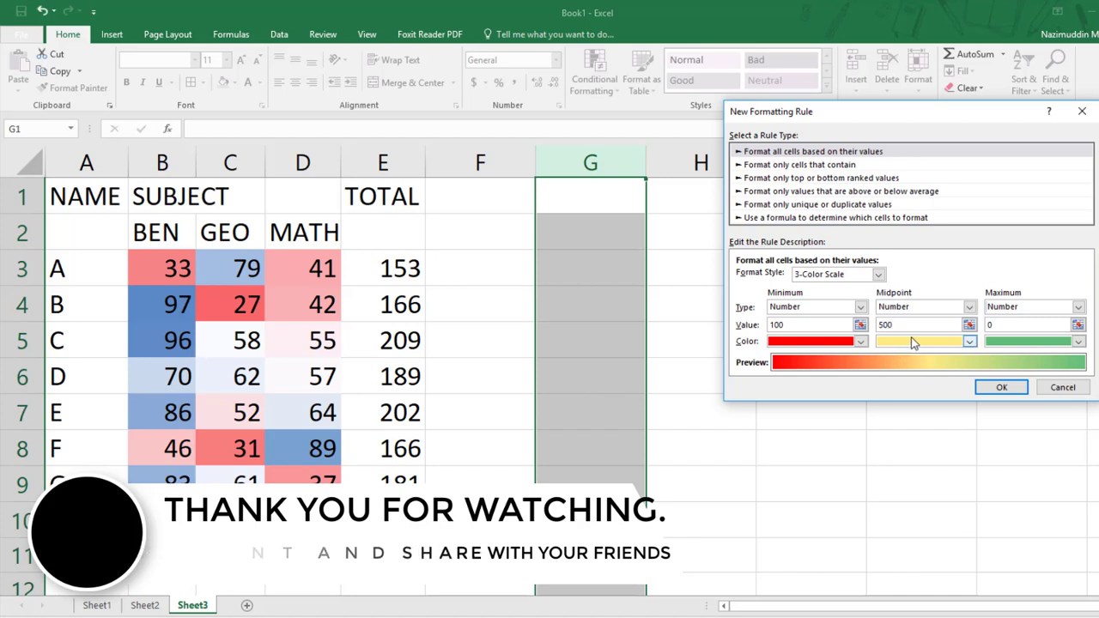
pyautogui.click(911, 343)
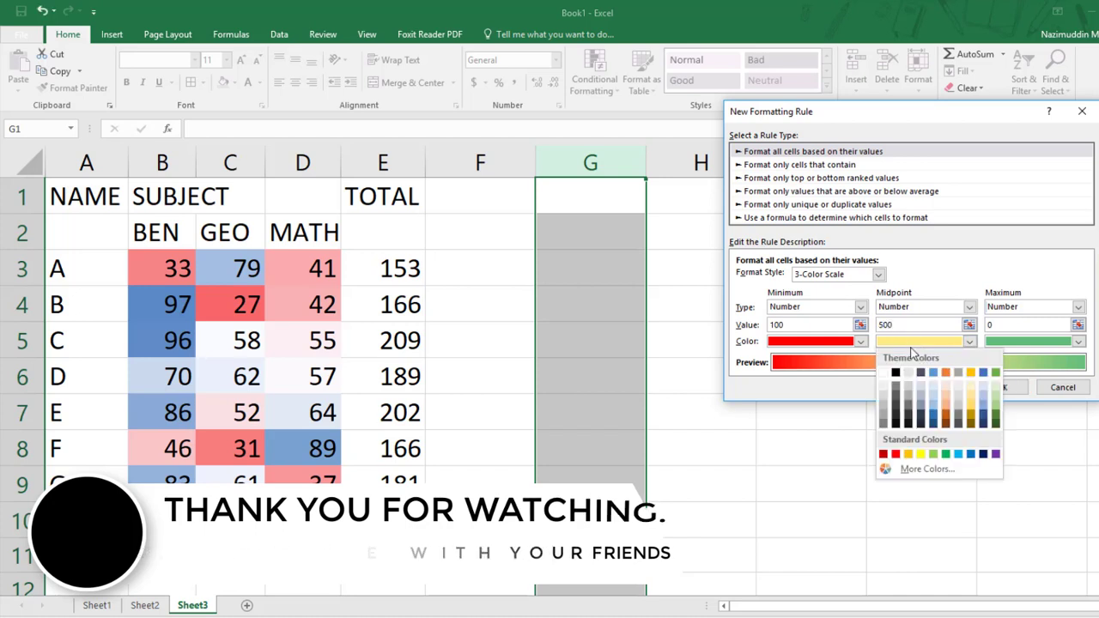
pyautogui.click(995, 454)
pyautogui.write('1000')
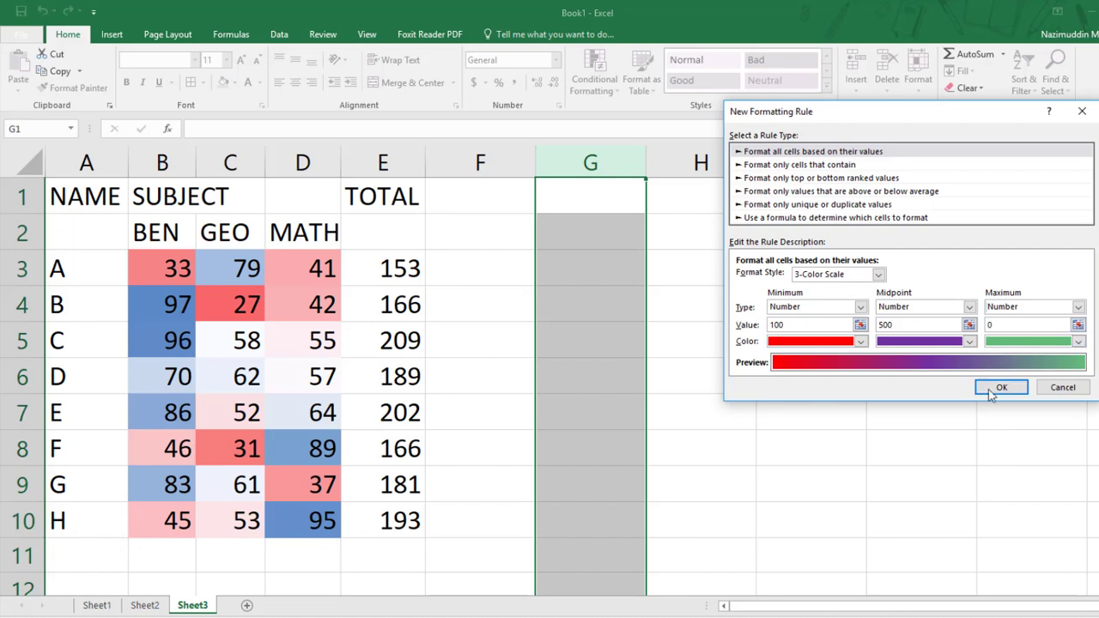
# Step: Keep the maximum at 1000 in green, review the thresholds, and confirm the rule
pyautogui.click(999, 346)
pyautogui.click(999, 345)
pyautogui.click(999, 345)
pyautogui.click(998, 345)
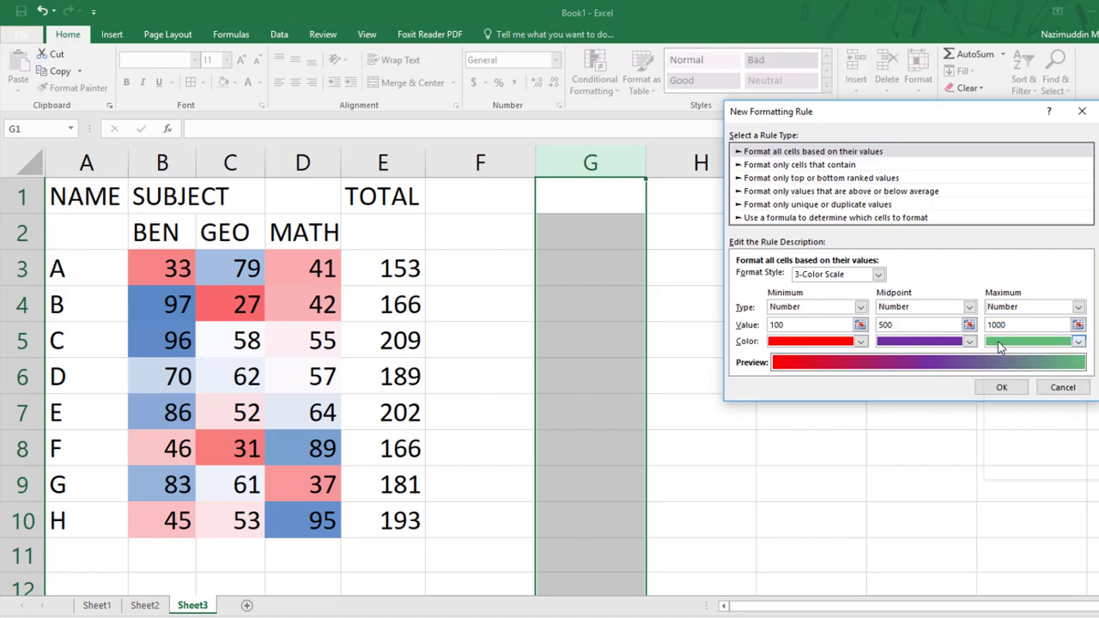
pyautogui.click(998, 345)
pyautogui.click(998, 345)
pyautogui.doubleClick(772, 324)
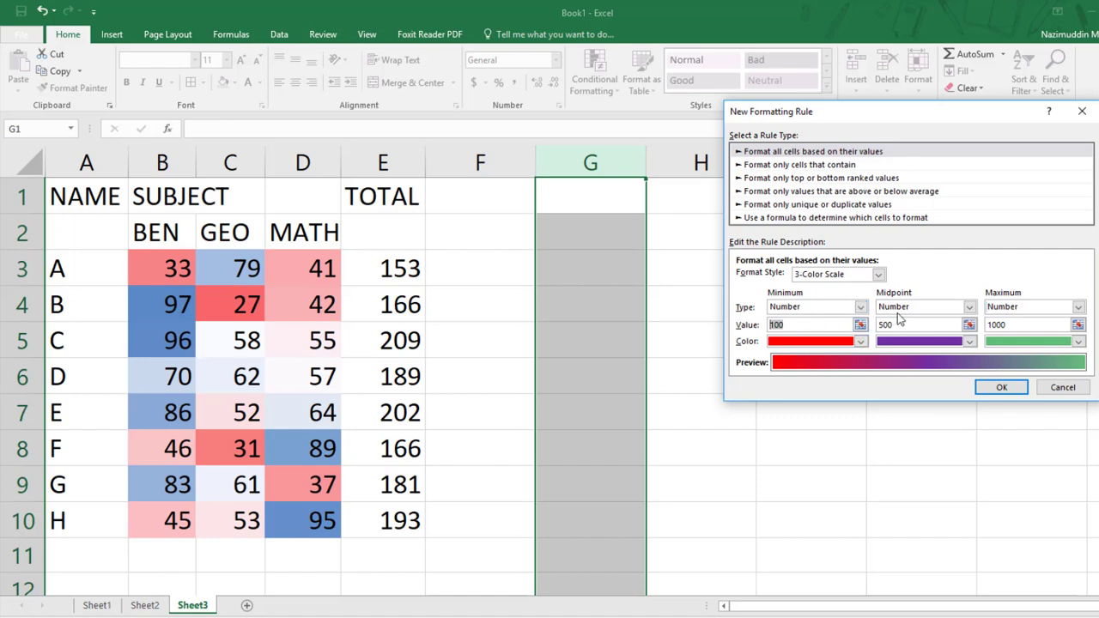
pyautogui.moveTo(903, 326); pyautogui.dragTo(868, 333)
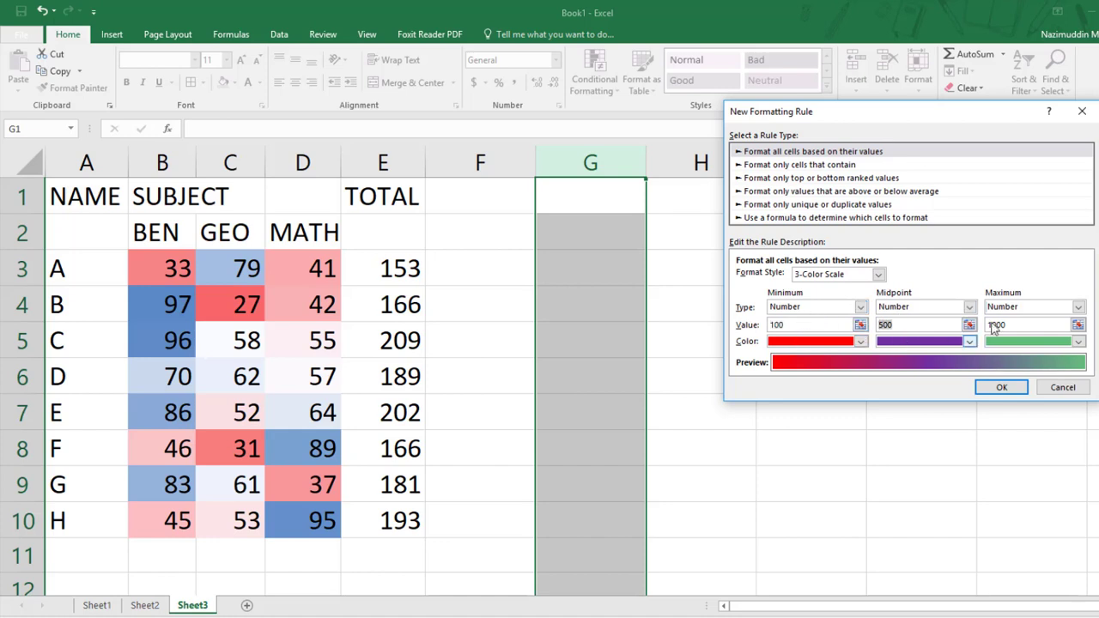
pyautogui.moveTo(1018, 325); pyautogui.dragTo(988, 331)
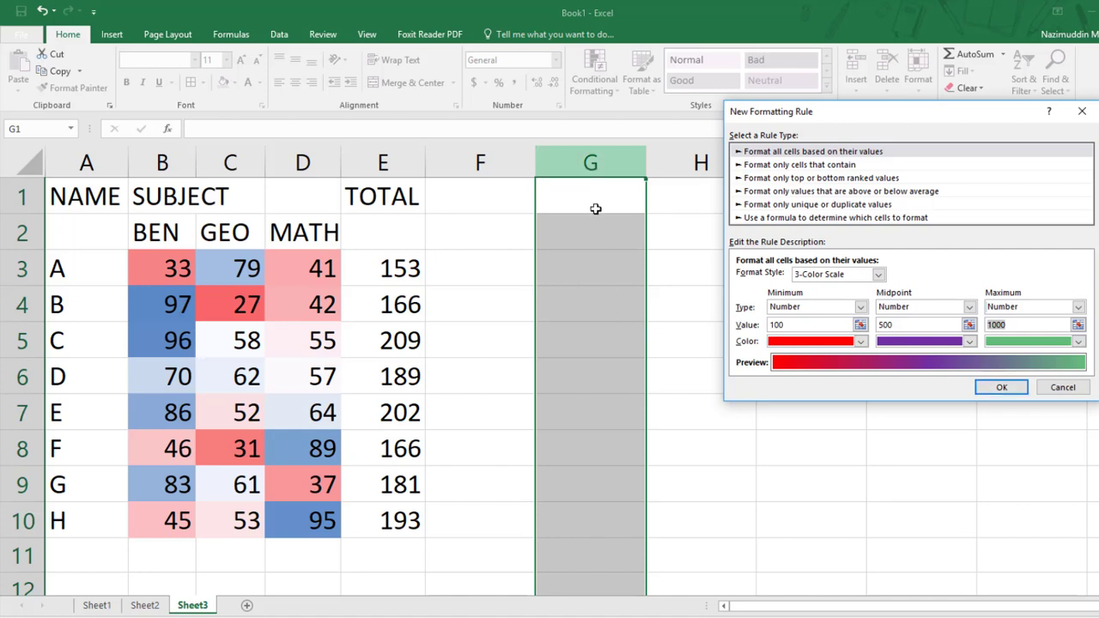
pyautogui.click(1003, 389)
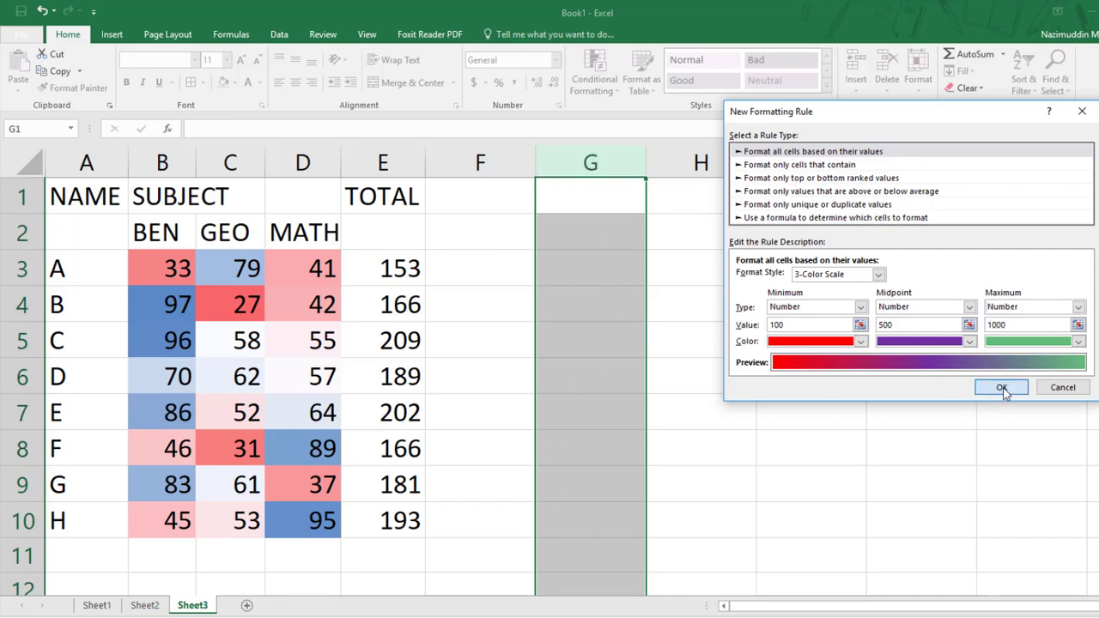
# Step: Enter test values 100, 500, 1000 and 100 down G2:G5
pyautogui.click(591, 235)
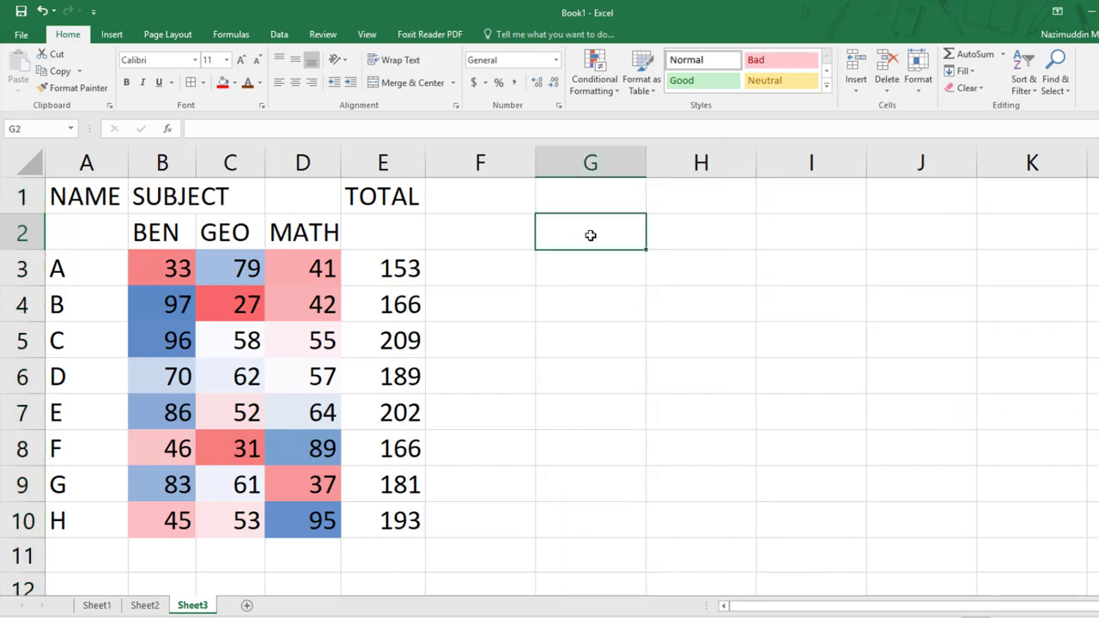
pyautogui.write('100')
pyautogui.press('Return')
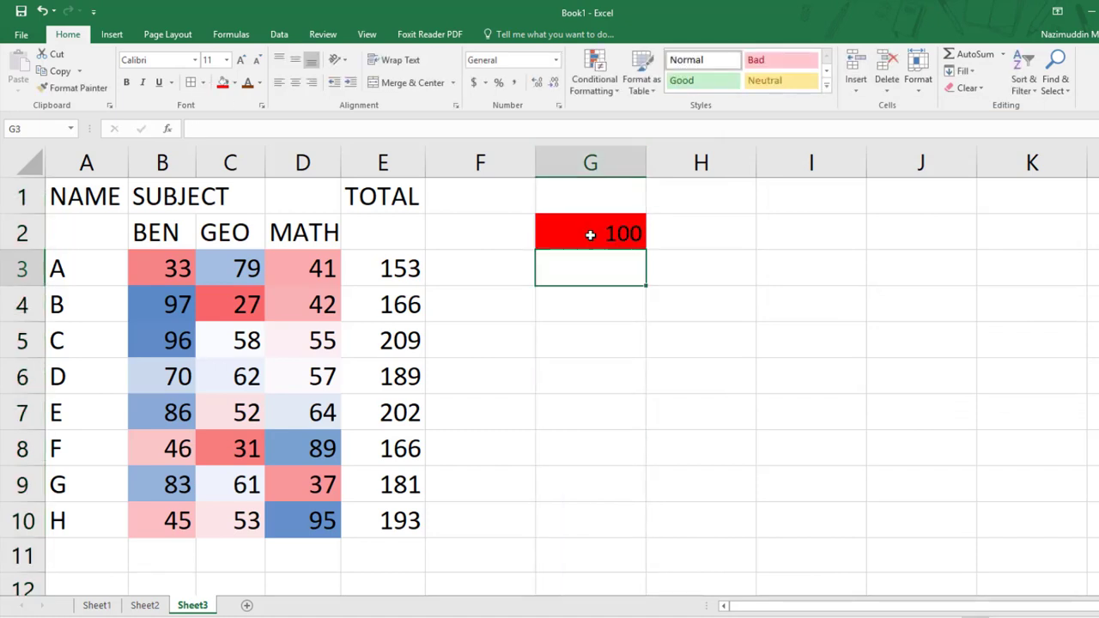
pyautogui.write('500')
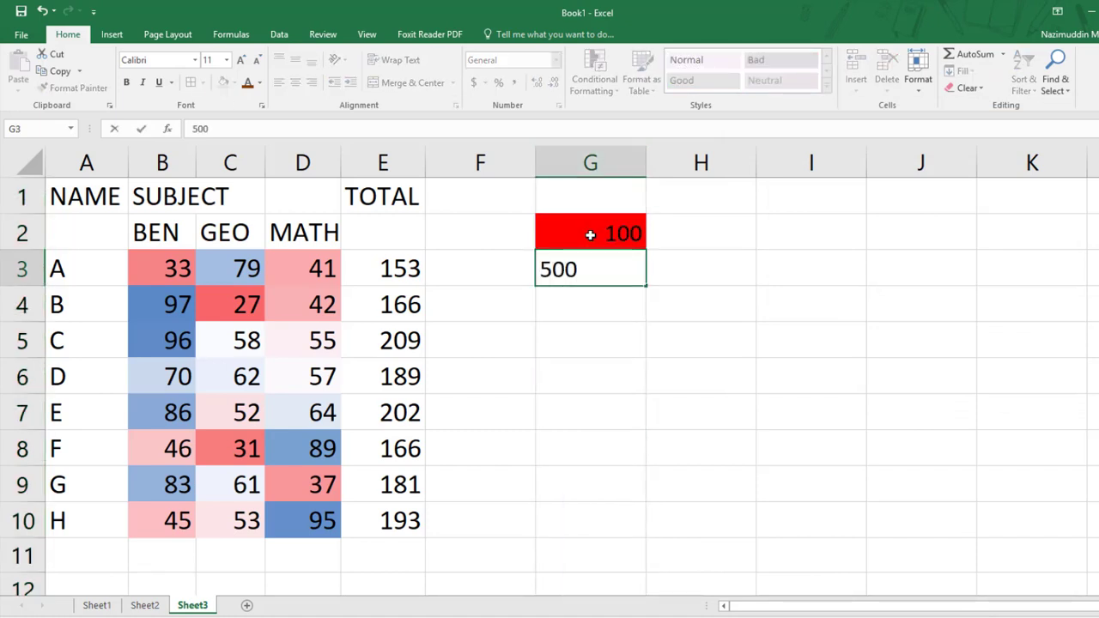
pyautogui.press('Return')
pyautogui.write('100')
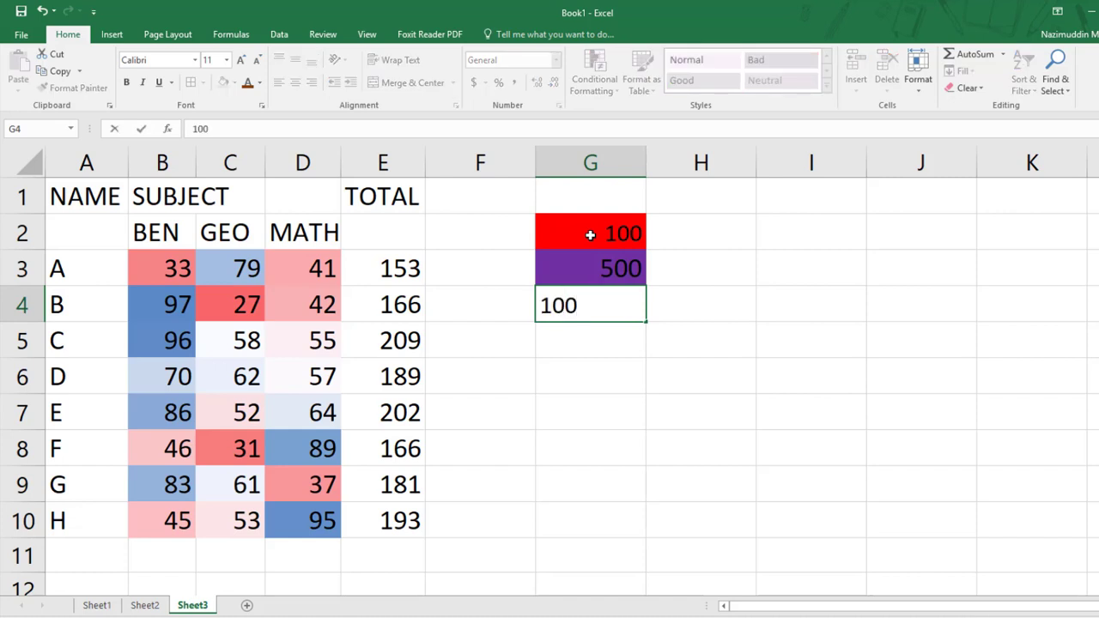
pyautogui.write('0')
pyautogui.press('Return')
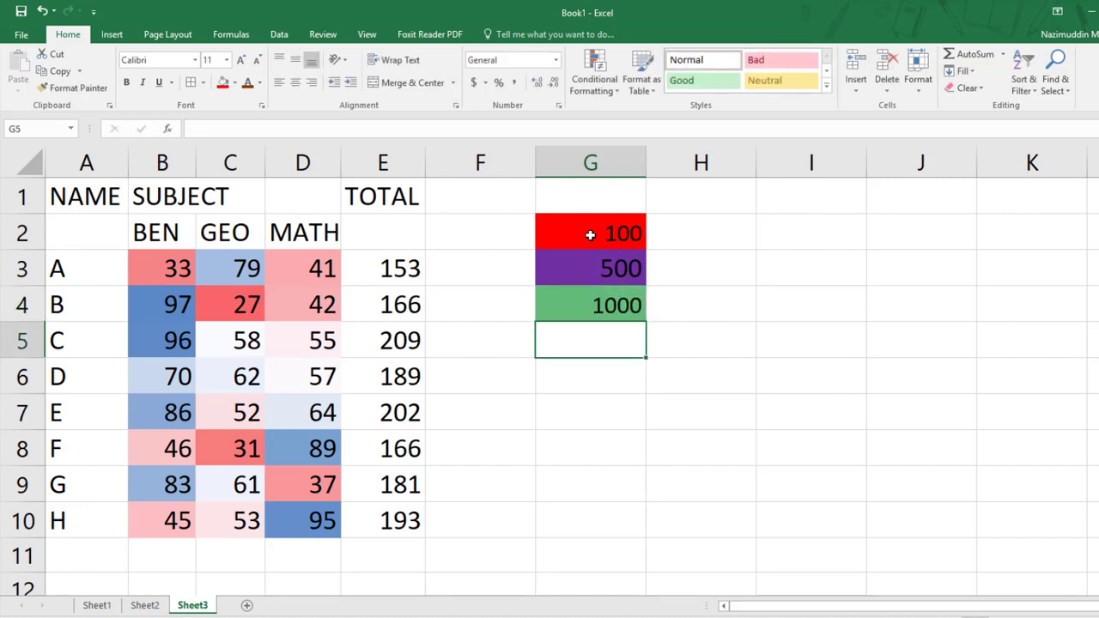
pyautogui.write('100')
pyautogui.press('Return')
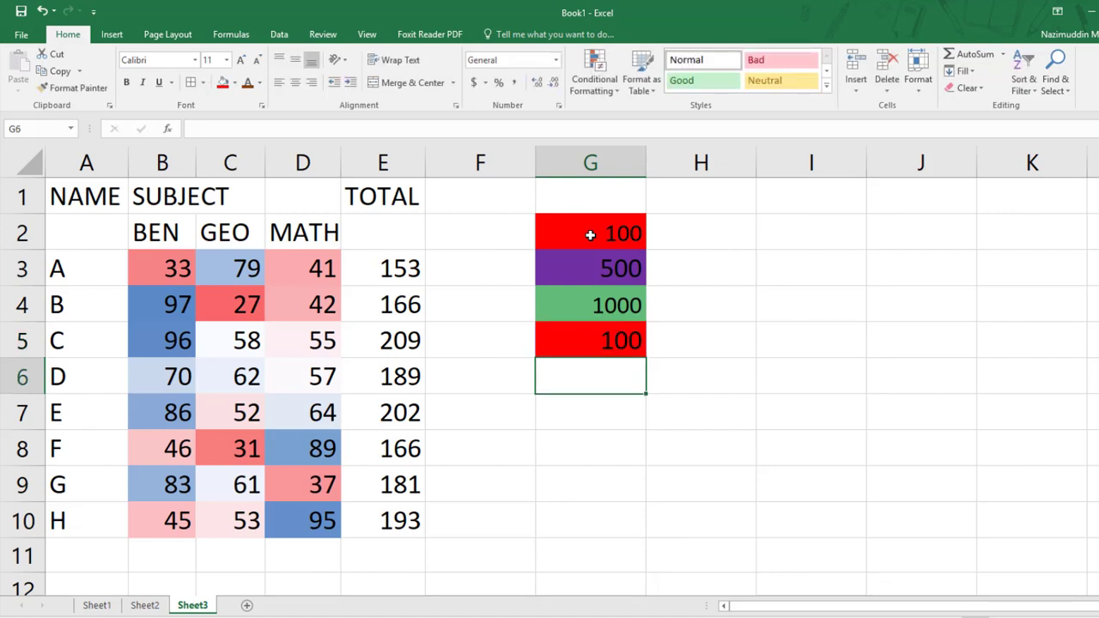
# Step: Correct G5 to 500 and G4 to 100, and enter 1000 in G6
pyautogui.press('Up')
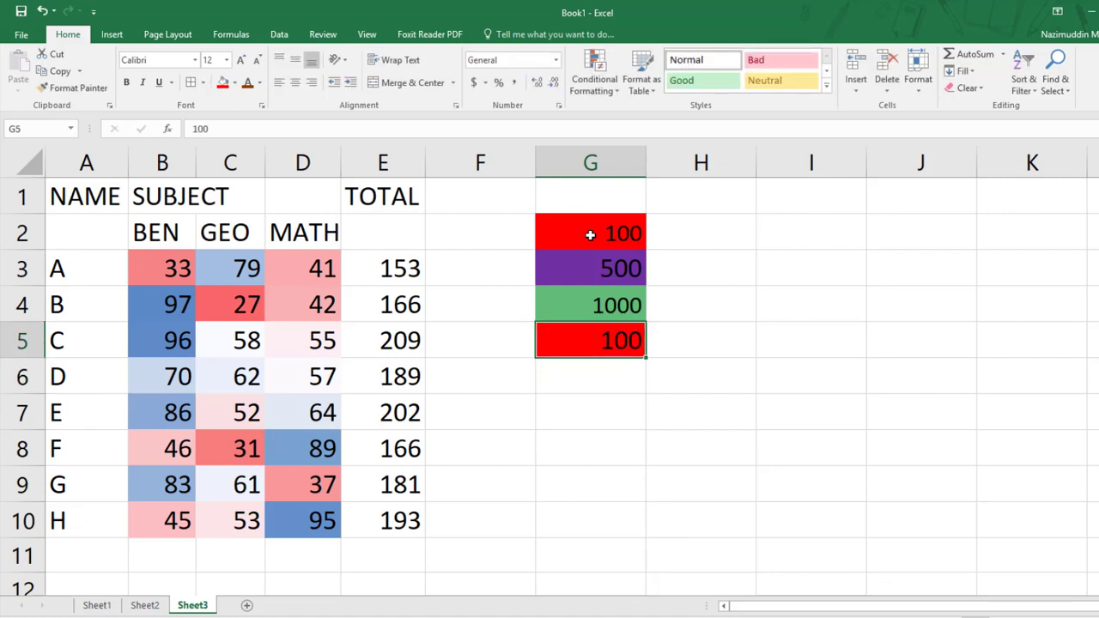
pyautogui.write('500')
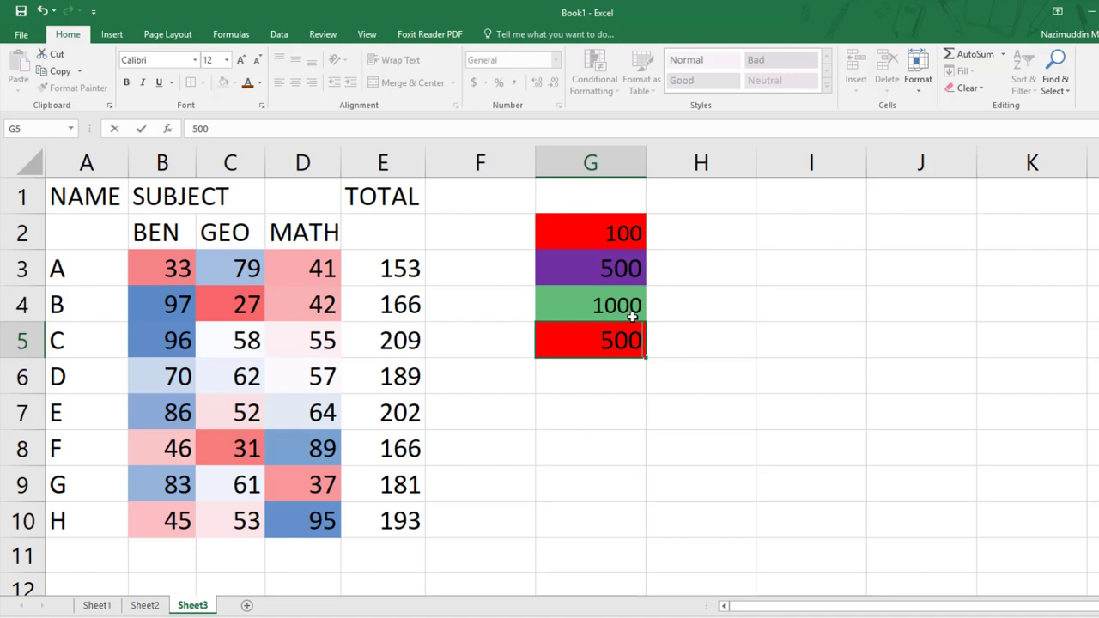
pyautogui.press('Return')
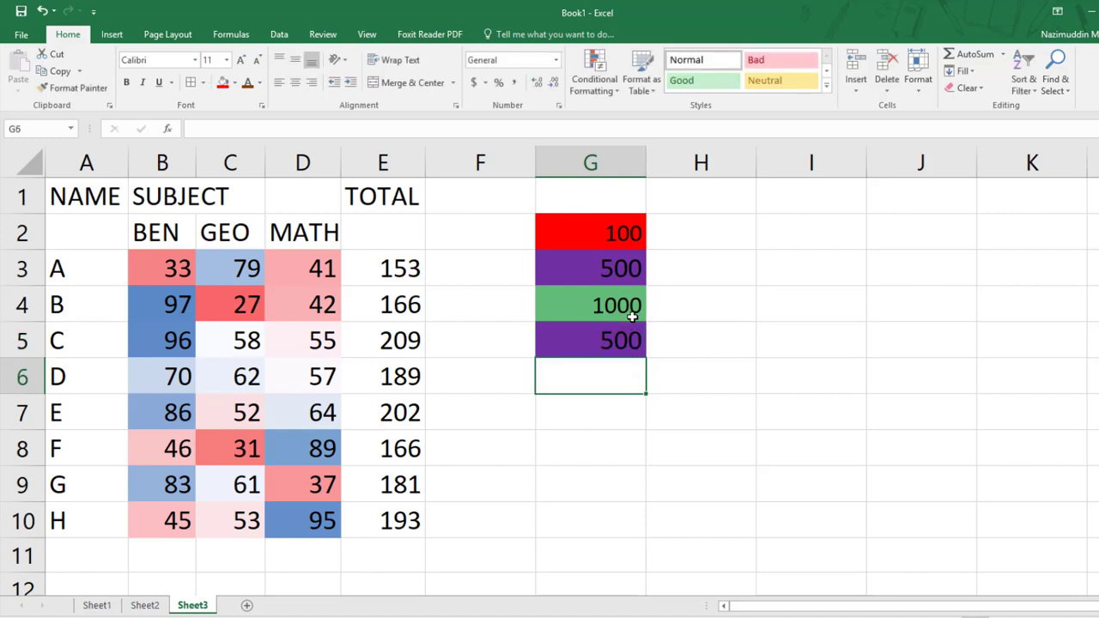
pyautogui.click(632, 317)
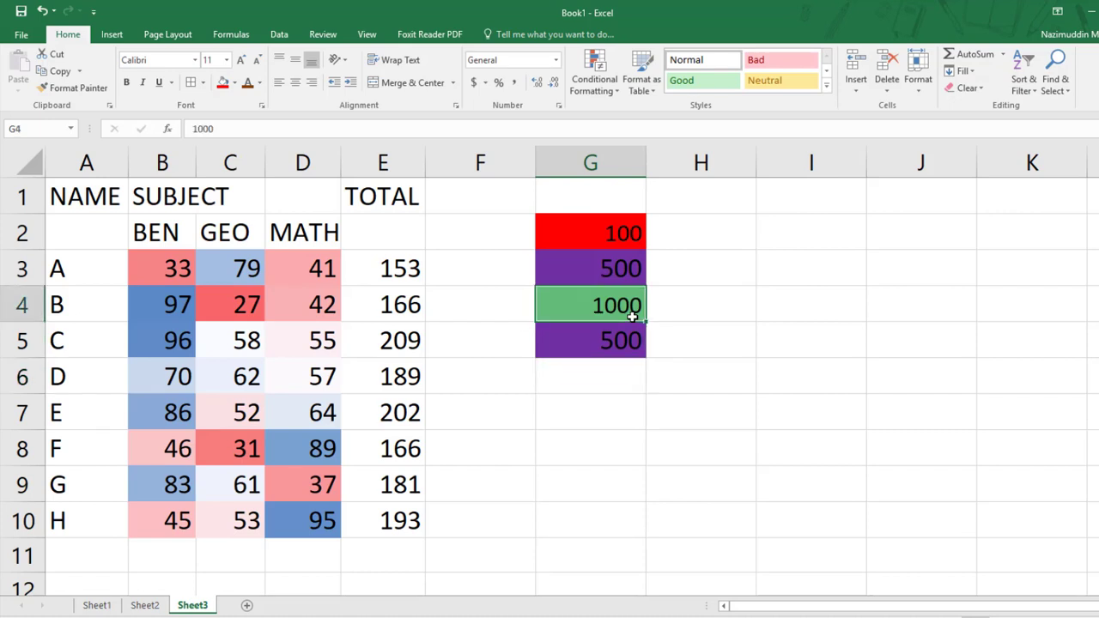
pyautogui.write('100')
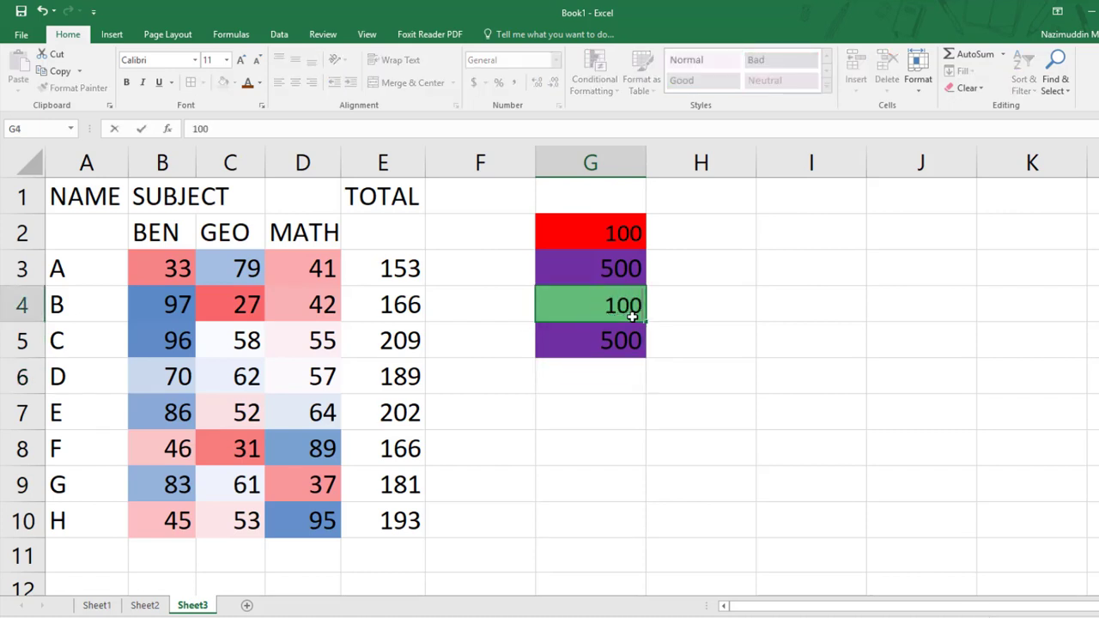
pyautogui.press('Return')
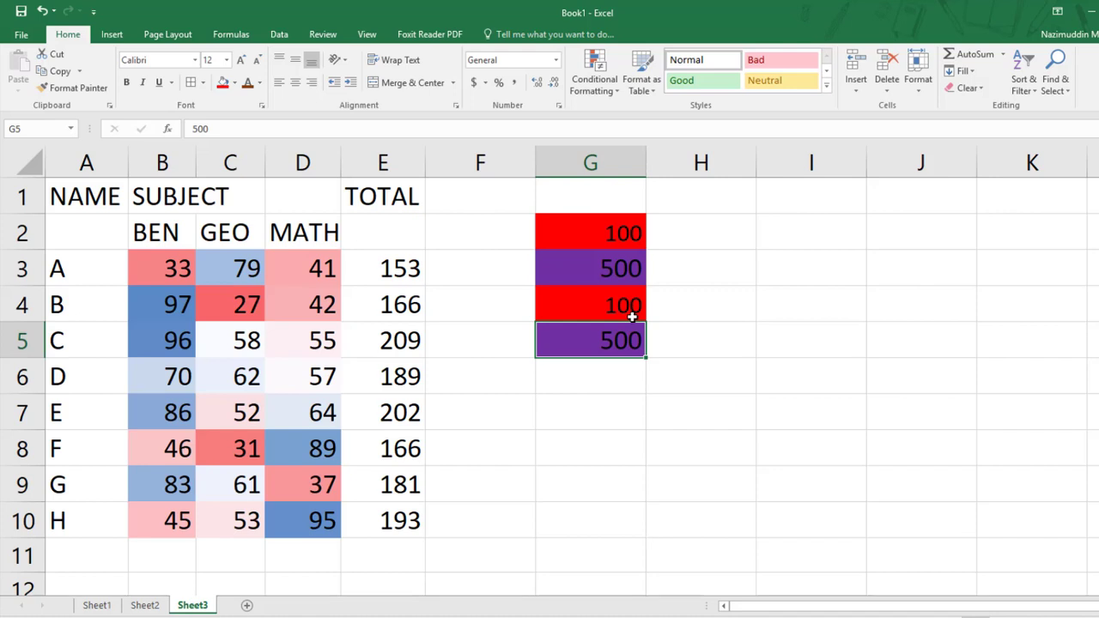
pyautogui.click(609, 381)
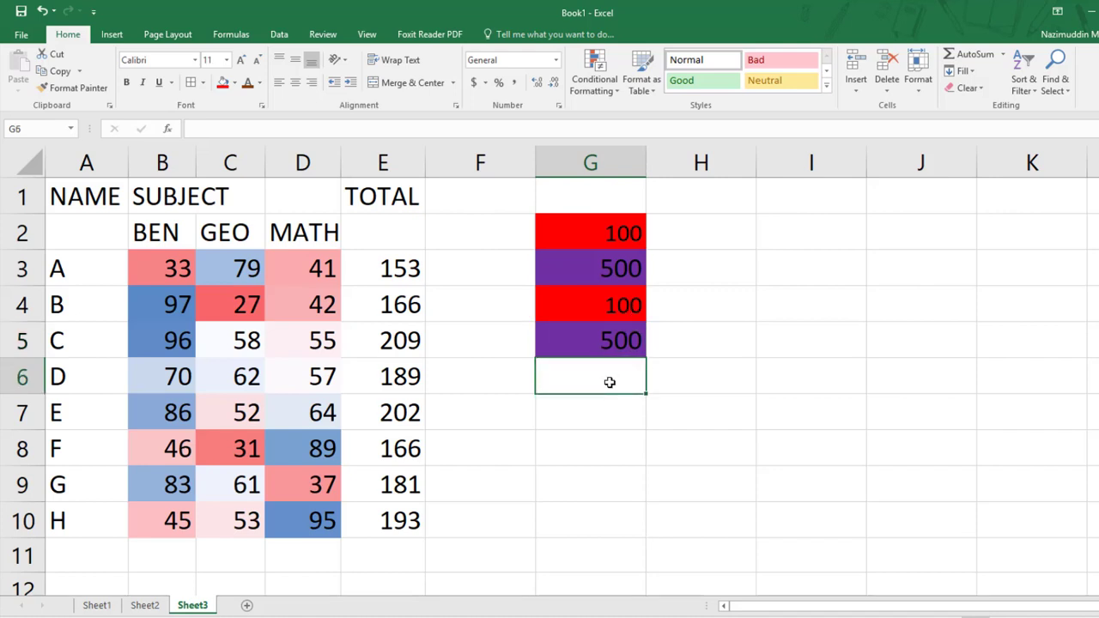
pyautogui.write('1000')
pyautogui.press('Return')
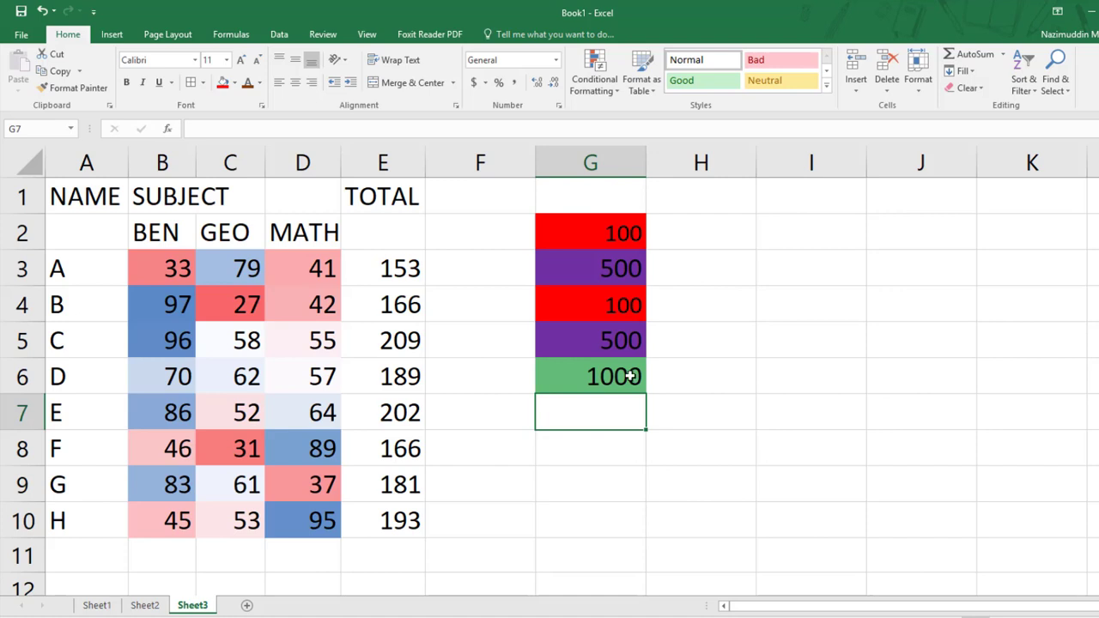
# Step: Open the Home > Conditional Formatting dropdown once more
pyautogui.click(606, 86)
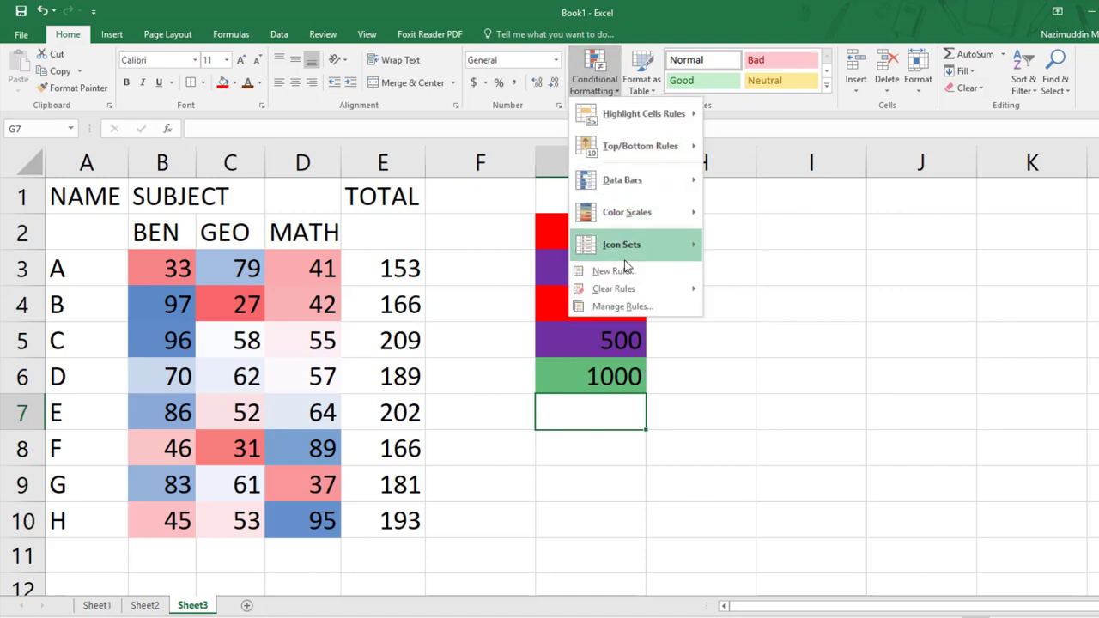